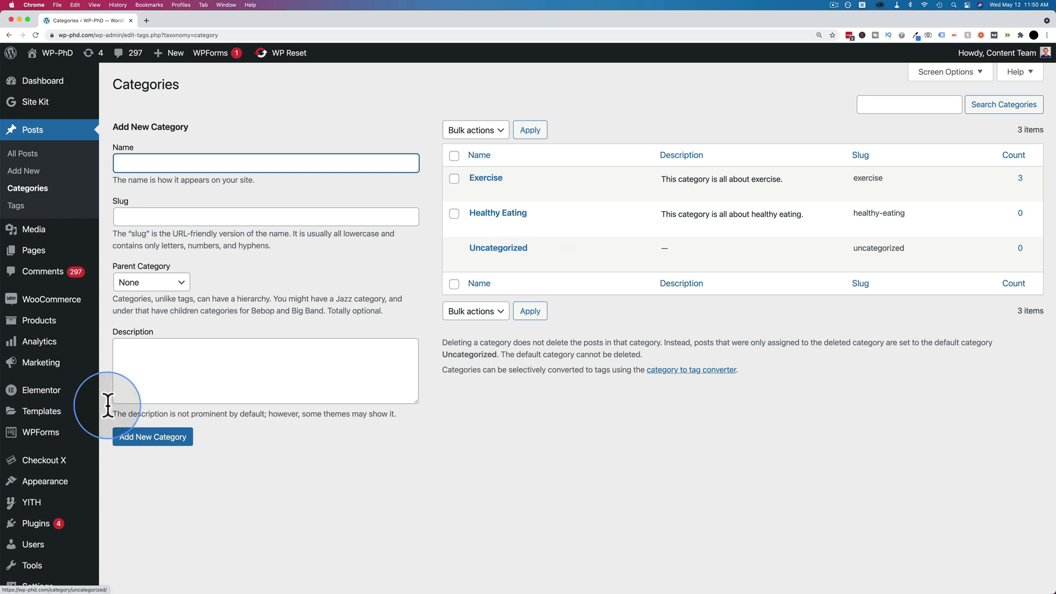
{"action": "scroll", "coordinate": [67, 531], "scroll_direction": "down", "scroll_amount": 1}
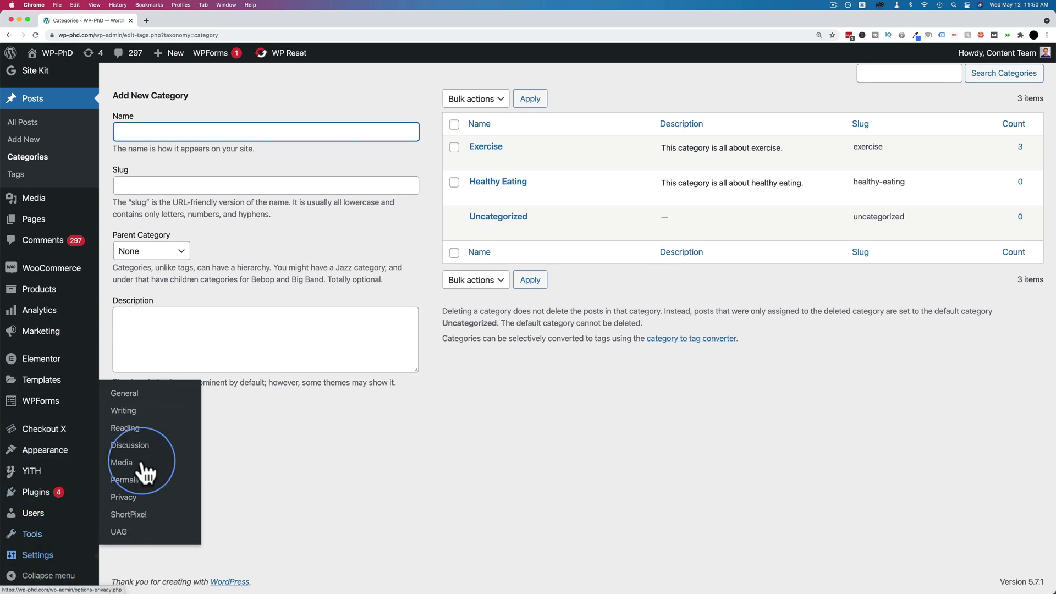
Step: Set Default Post Category to Exercise in Writing Settings and save
{"action": "left_click", "coordinate": [132, 416]}
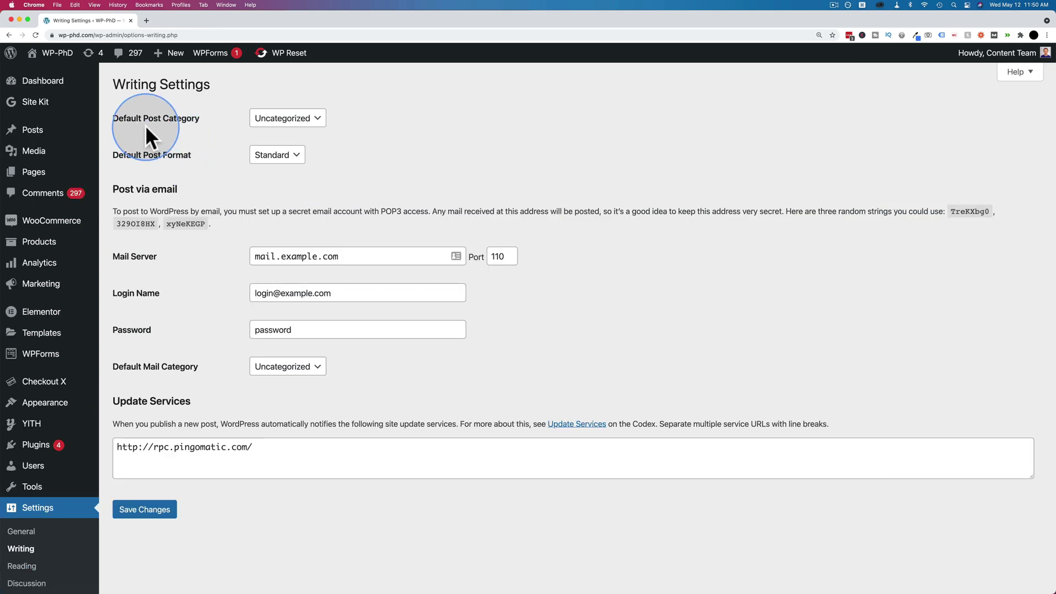
{"action": "left_click", "coordinate": [312, 124]}
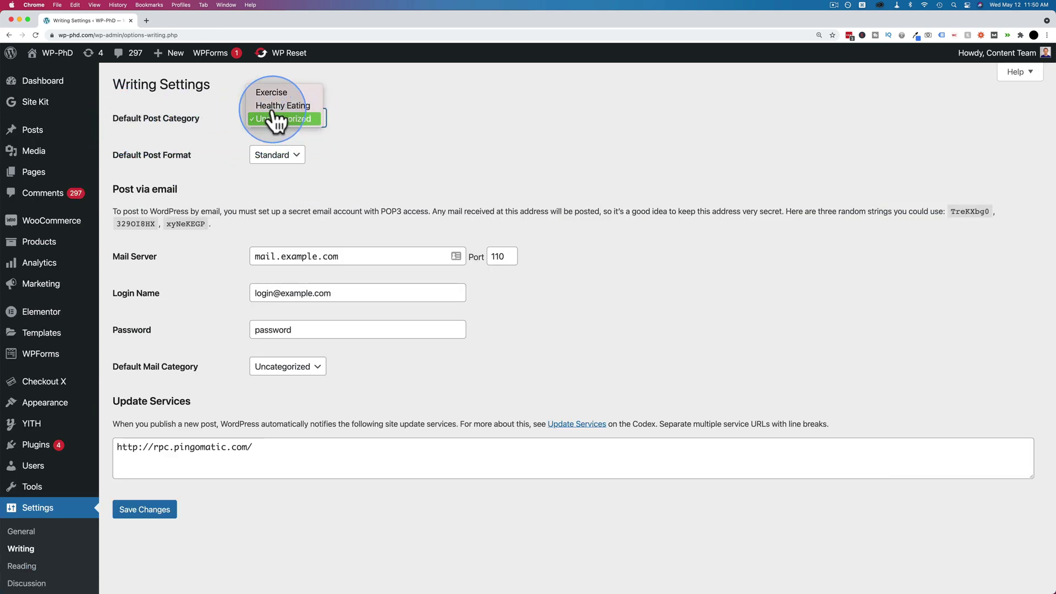
{"action": "left_click", "coordinate": [265, 92]}
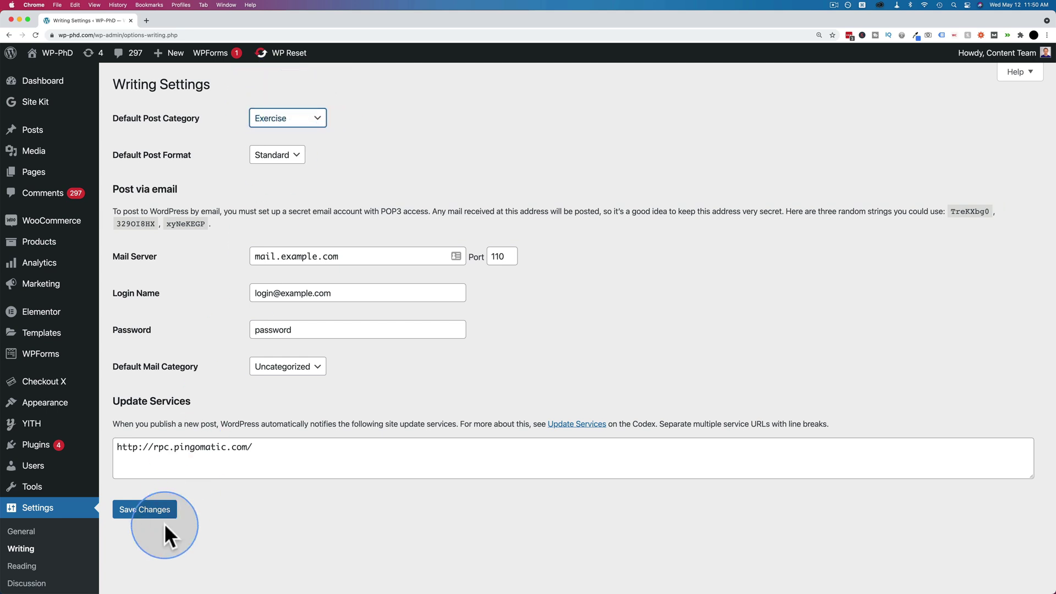
{"action": "left_click", "coordinate": [145, 525]}
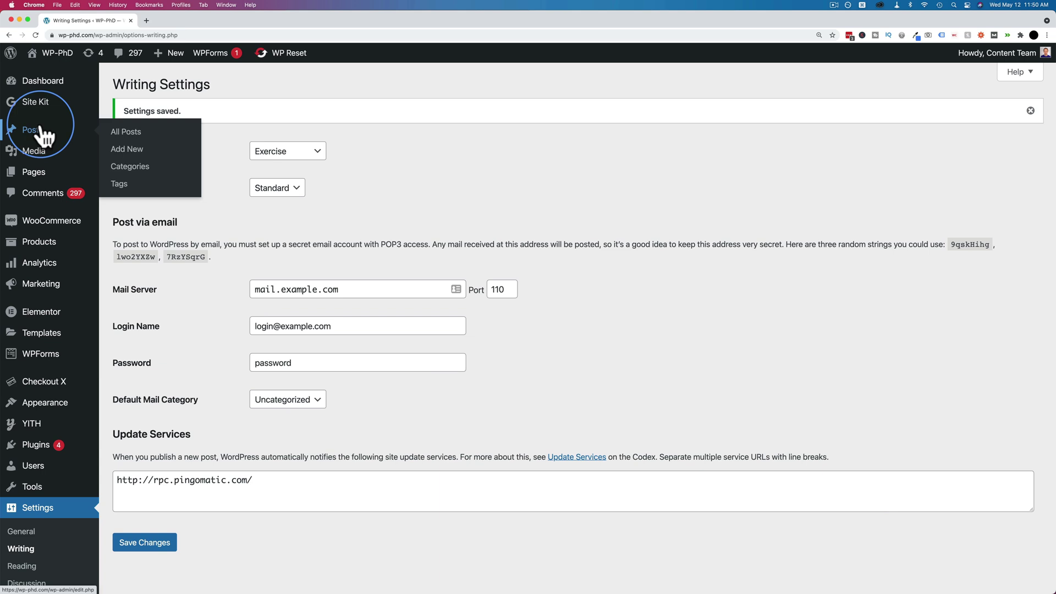
Step: Permanently delete the Uncategorized category from the Categories list
{"action": "left_click", "coordinate": [129, 167]}
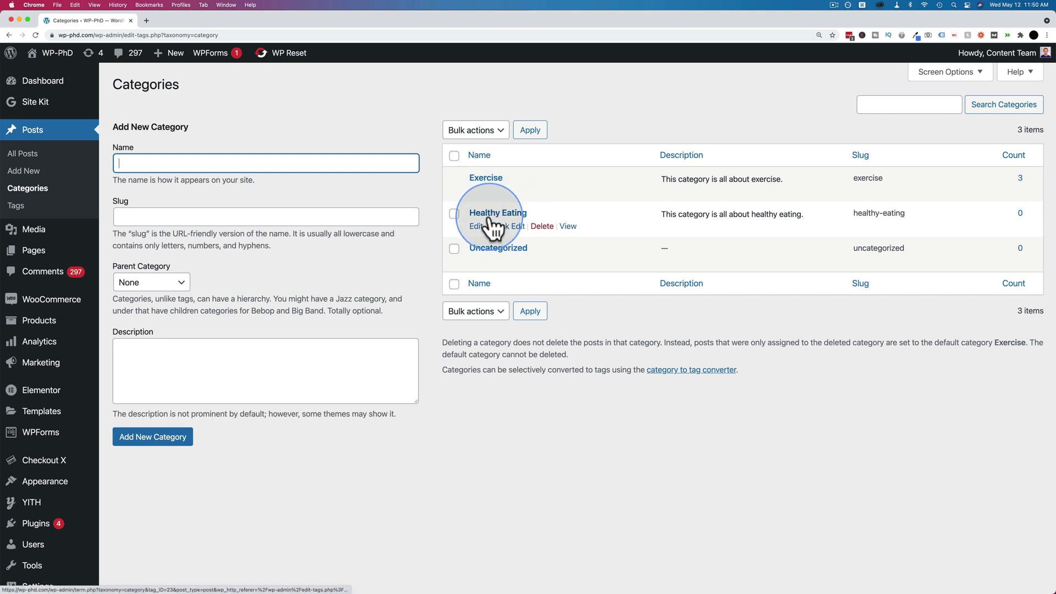
{"action": "mouse_move", "coordinate": [544, 254]}
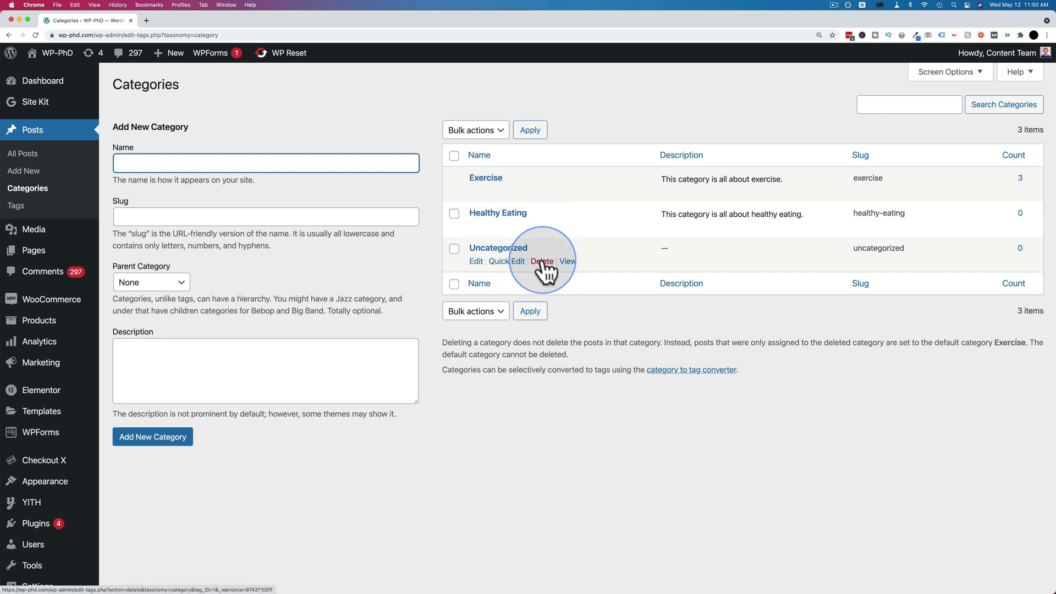
{"action": "left_click", "coordinate": [543, 262]}
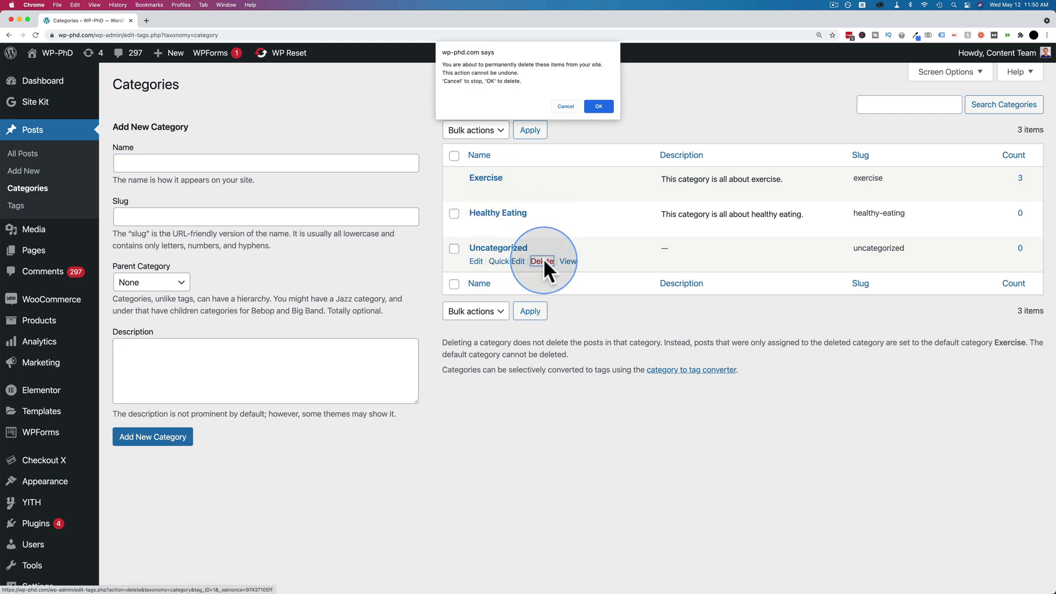
{"action": "left_click", "coordinate": [596, 108]}
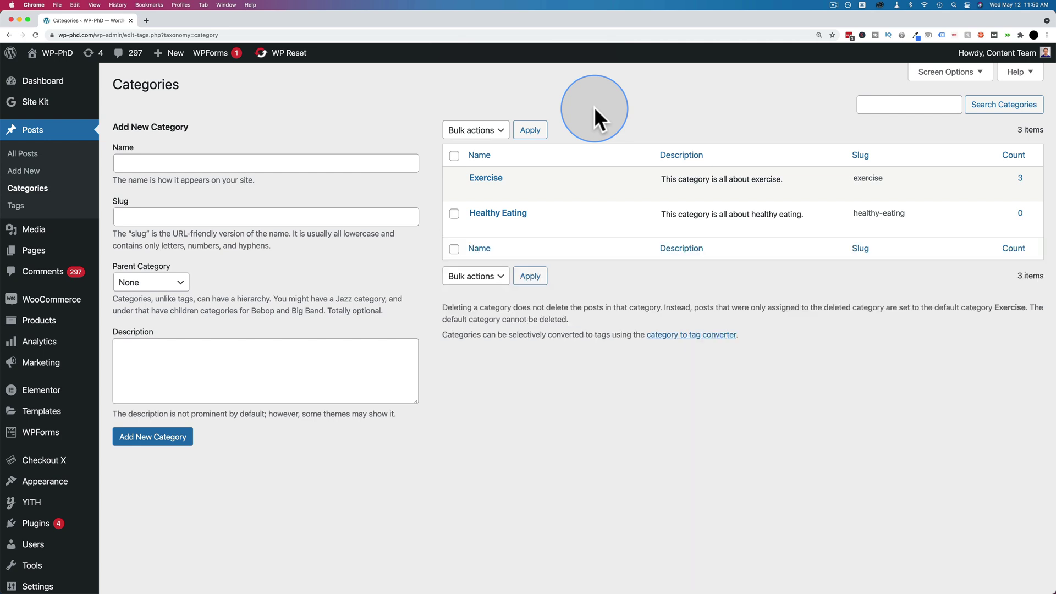